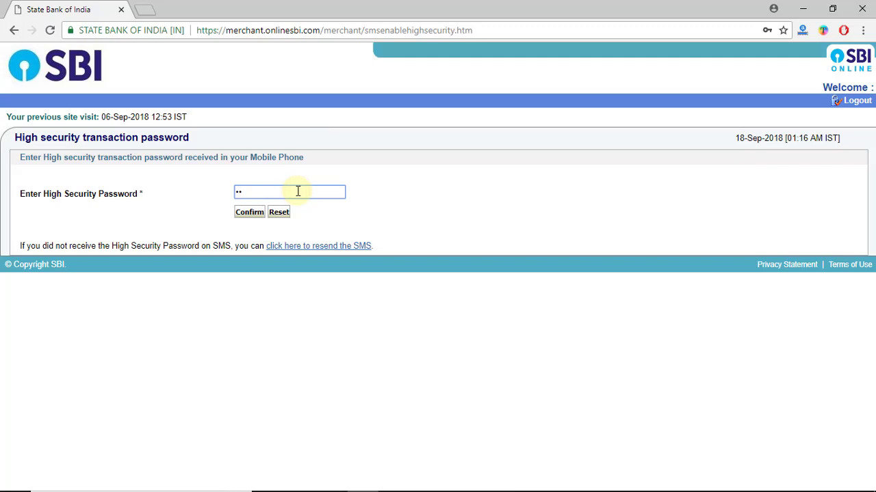
Confirm the payment with the high security transaction password and continue from the completed purchase to the BigRock control panel.
{"action": "type", "text": "••••••"}
{"action": "left_click", "coordinate": [248, 215]}
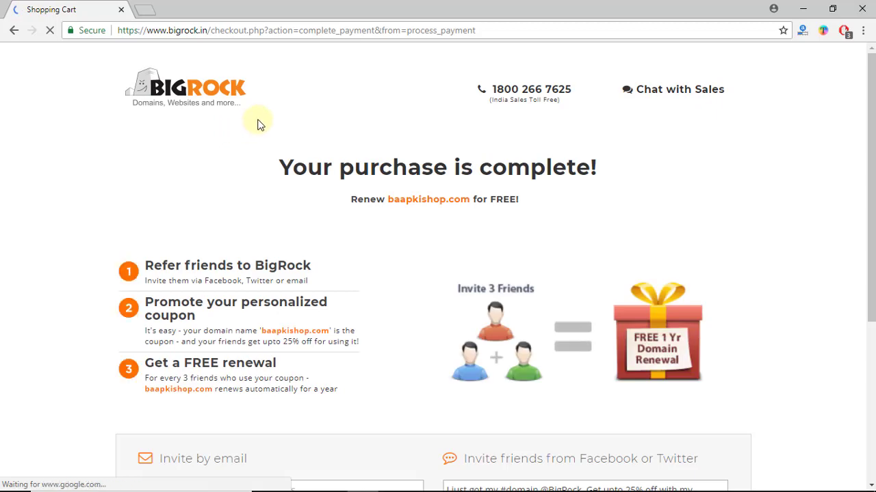
{"action": "scroll", "coordinate": [259, 123], "scroll_direction": "down", "scroll_amount": 4}
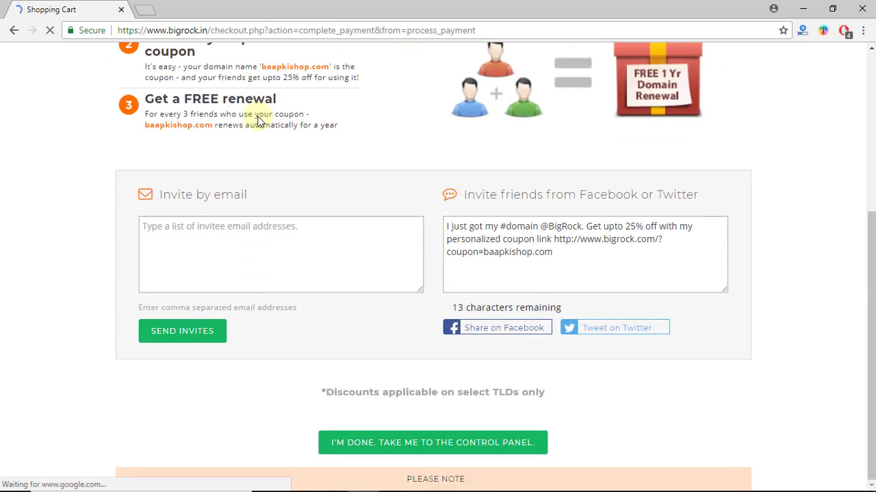
{"action": "left_click", "coordinate": [413, 444]}
{"action": "scroll", "coordinate": [312, 172], "scroll_direction": "up", "scroll_amount": 4}
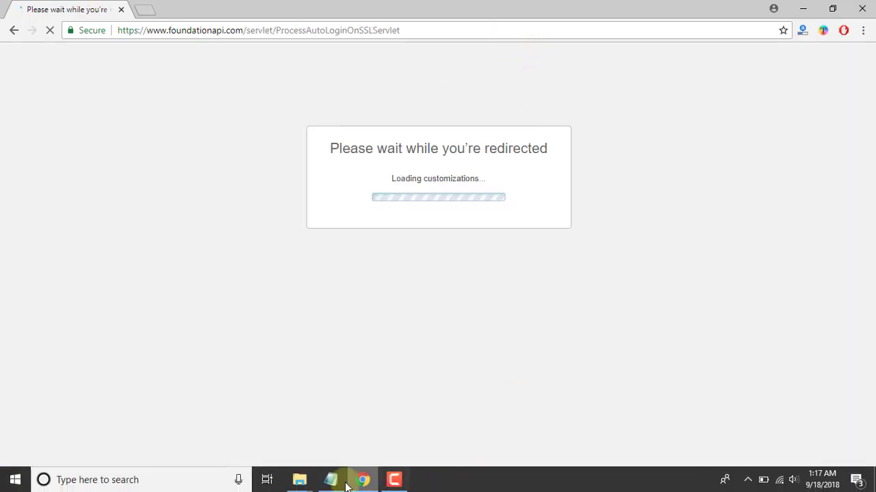
Cut the extra text below the two name server addresses in notes.txt, then minimise the Notepad window.
{"action": "left_click", "coordinate": [330, 482]}
{"action": "left_click_drag", "start_coordinate": [405, 239], "coordinate": [252, 227]}
{"action": "key", "text": "ctrl+x"}
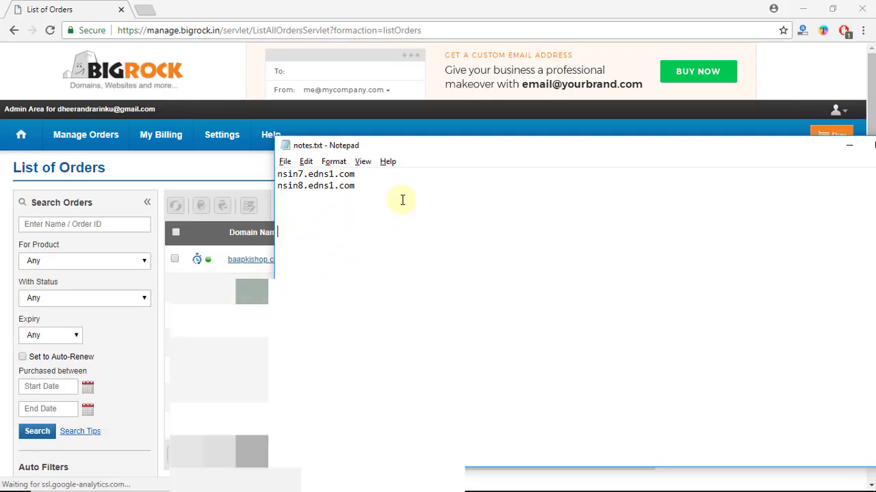
{"action": "left_click_drag", "start_coordinate": [797, 147], "coordinate": [718, 154]}
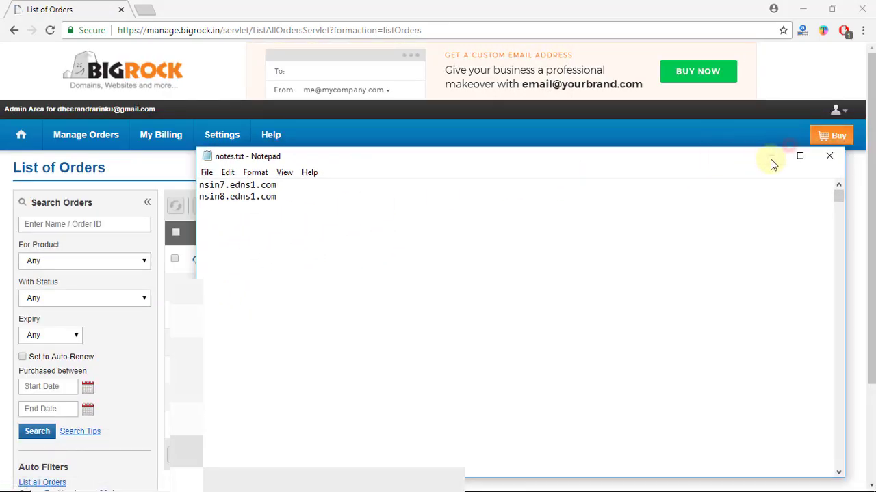
{"action": "left_click", "coordinate": [770, 159]}
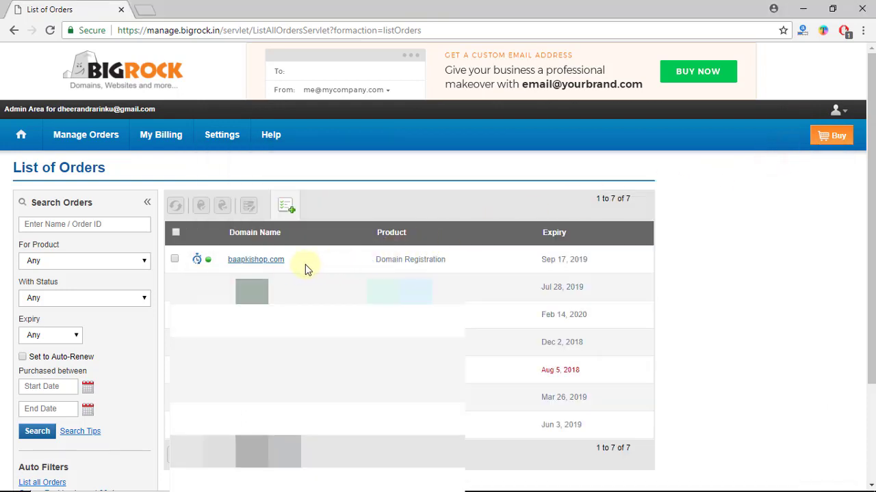
Open the name server management of the baapkishop.com order and copy nsin7.edns1.com from notes.txt.
{"action": "left_click", "coordinate": [258, 265]}
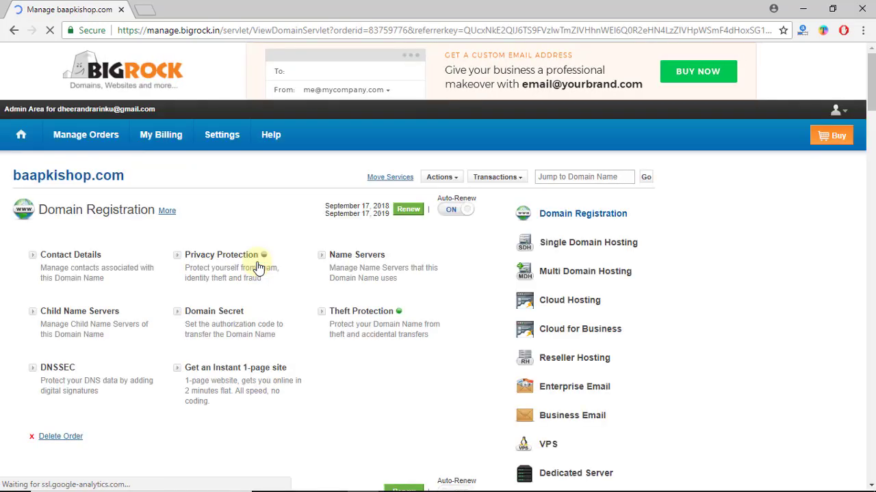
{"action": "left_click", "coordinate": [344, 258]}
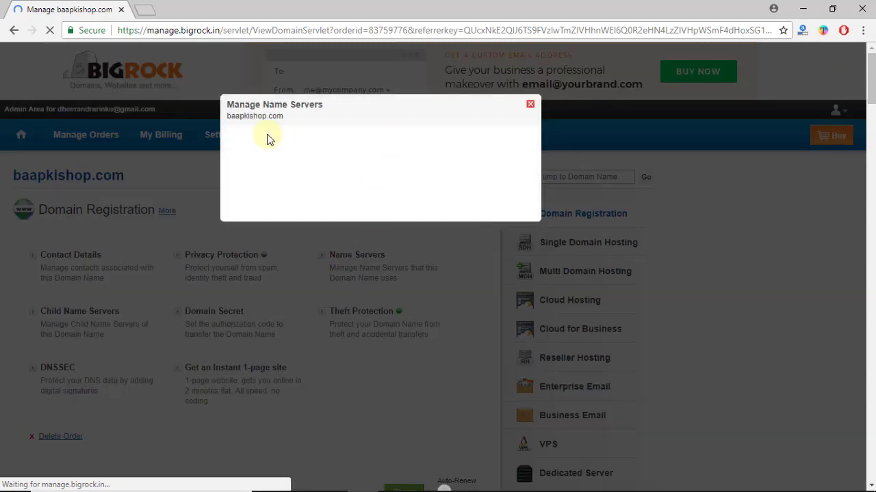
{"action": "mouse_move", "coordinate": [437, 479]}
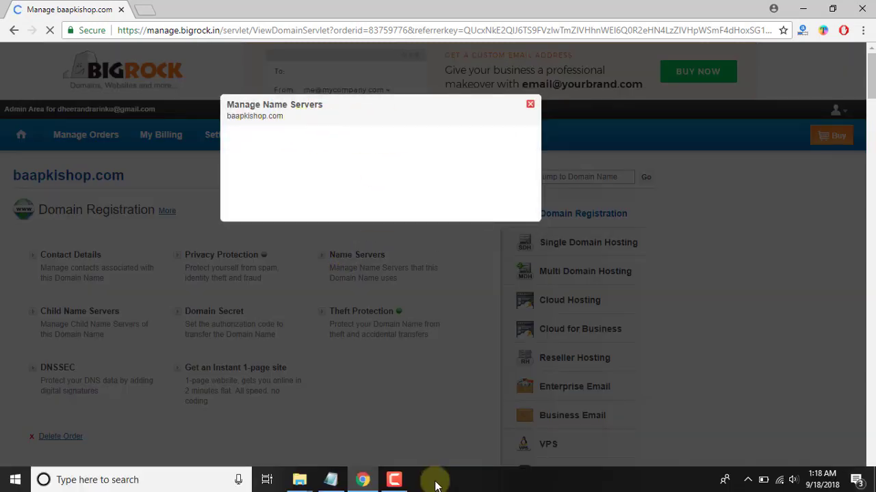
{"action": "left_click", "coordinate": [330, 480]}
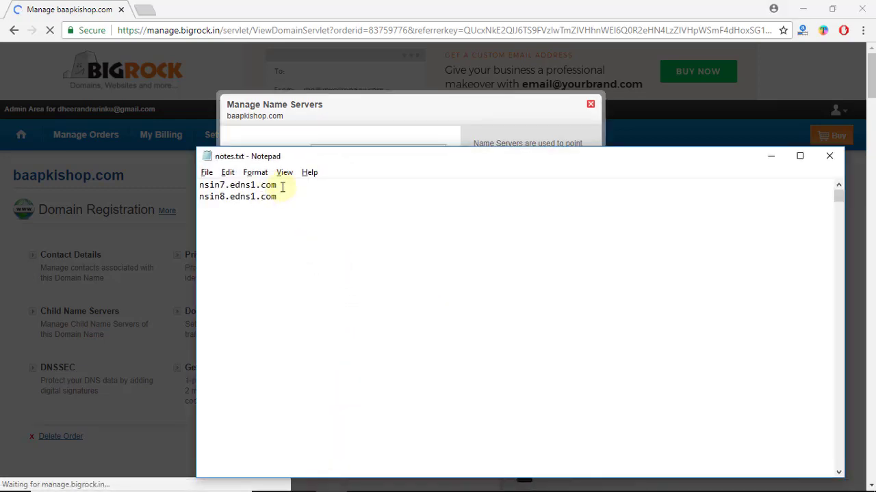
{"action": "left_click_drag", "start_coordinate": [283, 188], "coordinate": [186, 188]}
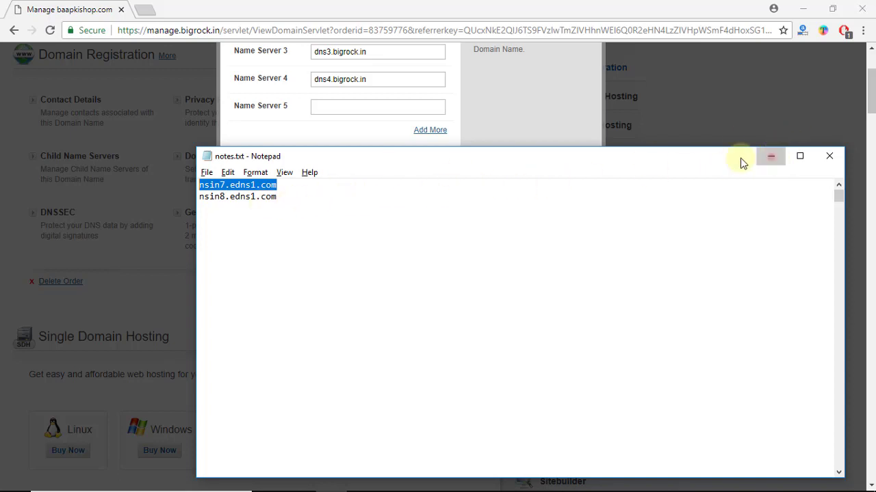
{"action": "left_click", "coordinate": [770, 156]}
Set Name Server 1 to nsin7.edns1.com and Name Server 2 to nsin8.edns1.com.
{"action": "scroll", "coordinate": [377, 197], "scroll_direction": "up", "scroll_amount": 2}
{"action": "left_click_drag", "start_coordinate": [377, 124], "coordinate": [297, 132]}
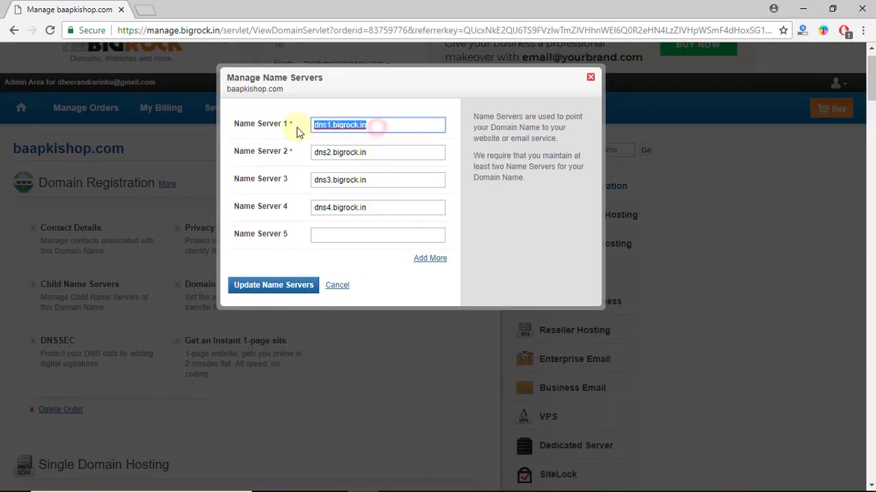
{"action": "key", "text": "ctrl+v"}
{"action": "left_click_drag", "start_coordinate": [370, 151], "coordinate": [301, 155]}
{"action": "key", "text": "ctrl+v"}
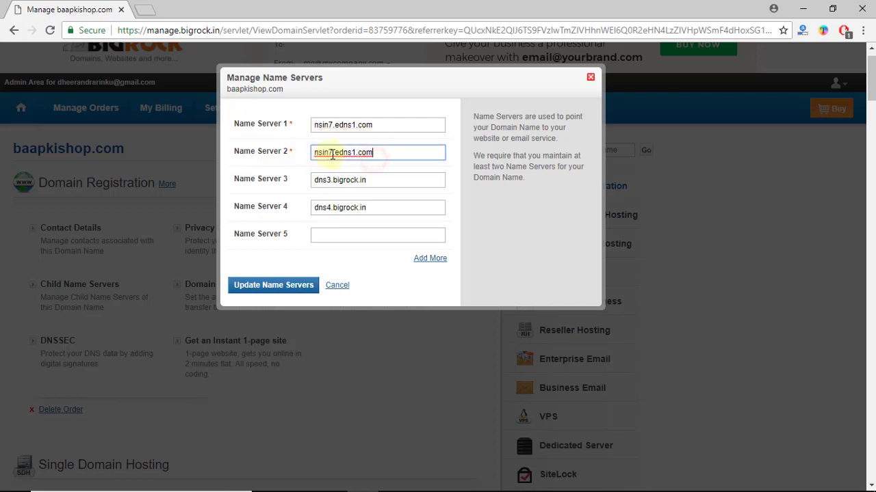
{"action": "left_click", "coordinate": [332, 151]}
{"action": "key", "text": "BackSpace"}
{"action": "type", "text": "8"}
Clear the Name Server 3 and Name Server 4 entries.
{"action": "triple_click", "coordinate": [394, 180]}
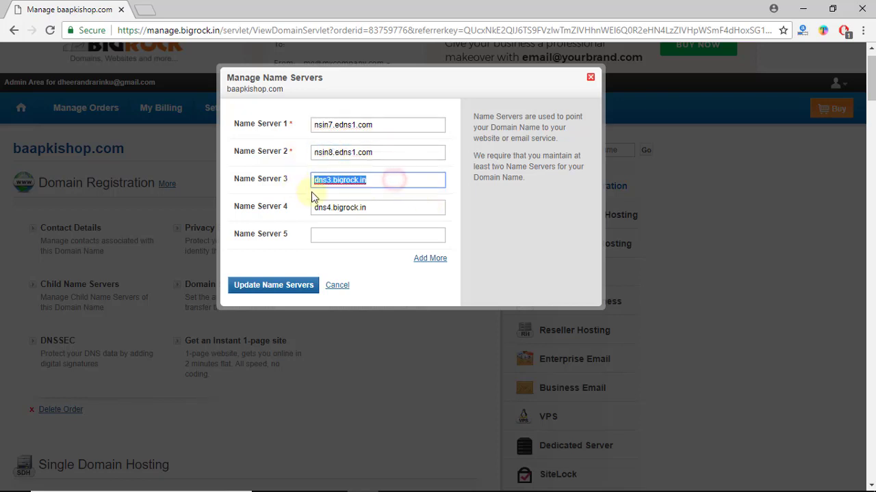
{"action": "key", "text": "BackSpace"}
{"action": "left_click_drag", "start_coordinate": [364, 207], "coordinate": [303, 209]}
{"action": "key", "text": "BackSpace"}
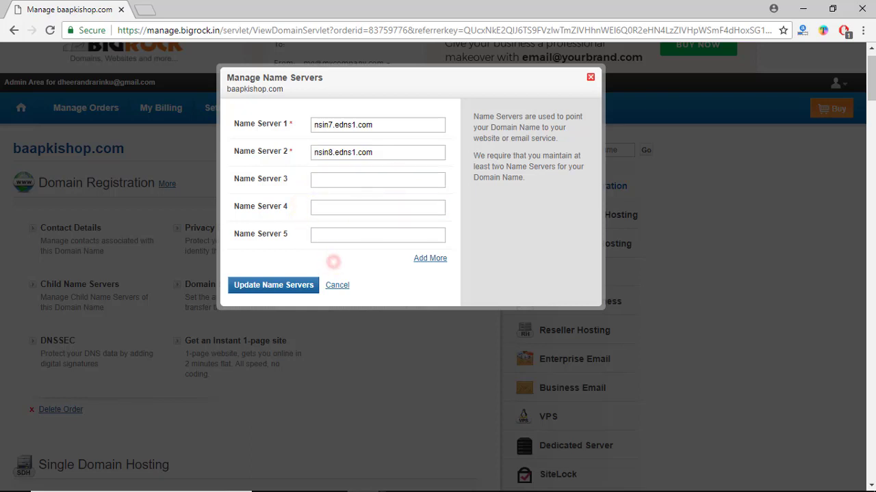
Check the entries against notes.txt, then apply the name server update for baapkishop.com and close its dialog.
{"action": "left_click", "coordinate": [342, 479]}
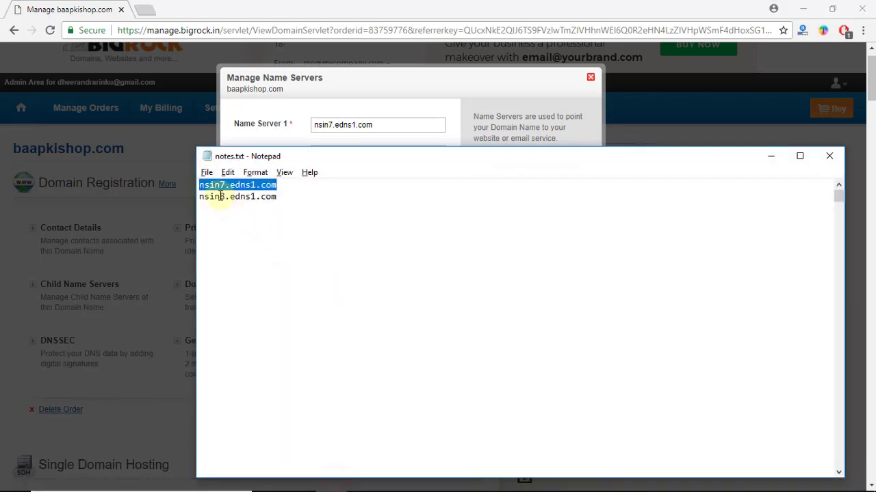
{"action": "left_click", "coordinate": [773, 160]}
{"action": "left_click", "coordinate": [294, 286]}
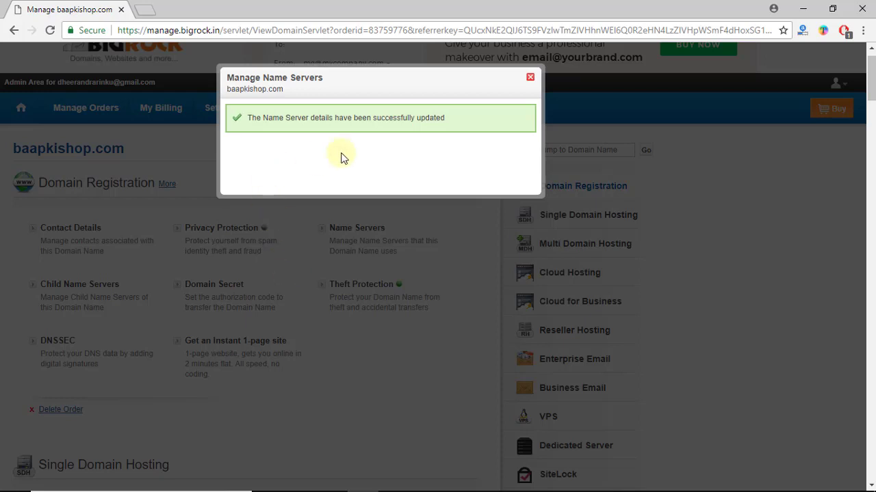
{"action": "left_click", "coordinate": [531, 79]}
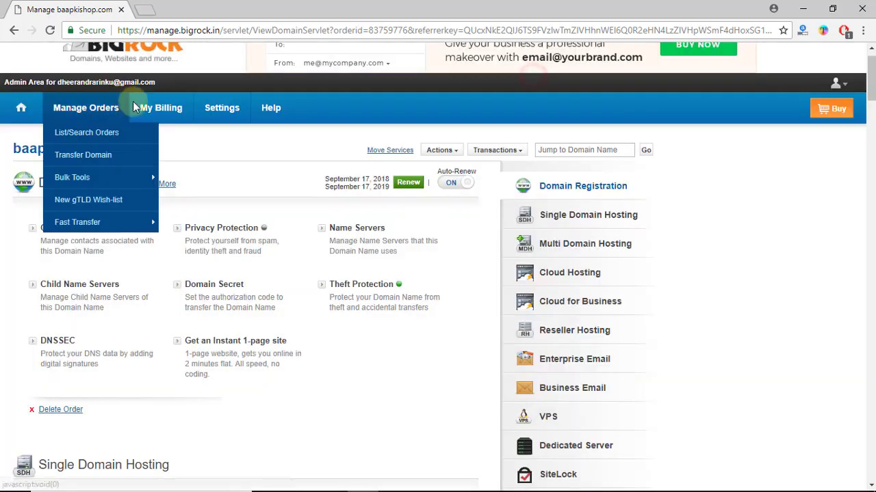
Load baapkishop.com in a new browser tab to check whether the site is reachable.
{"action": "scroll", "coordinate": [273, 219], "scroll_direction": "up", "scroll_amount": 1}
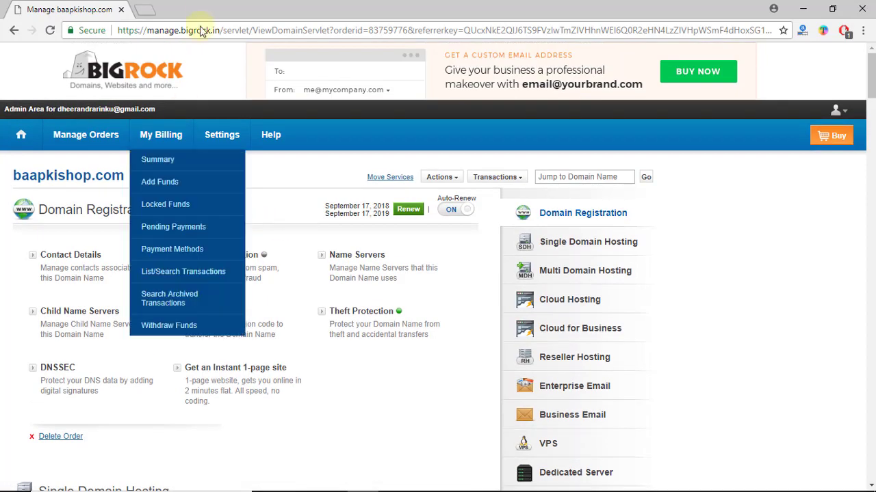
{"action": "left_click", "coordinate": [144, 8]}
{"action": "type", "text": "baapkiso"}
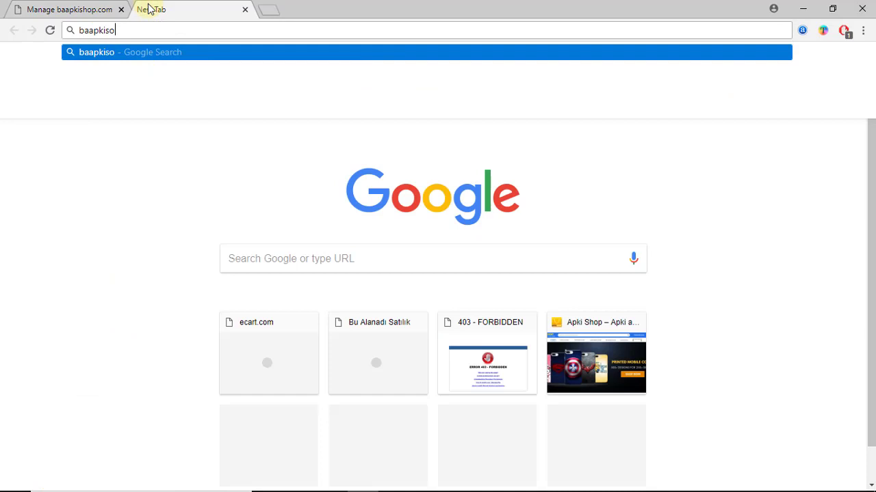
{"action": "key", "text": "BackSpace"}
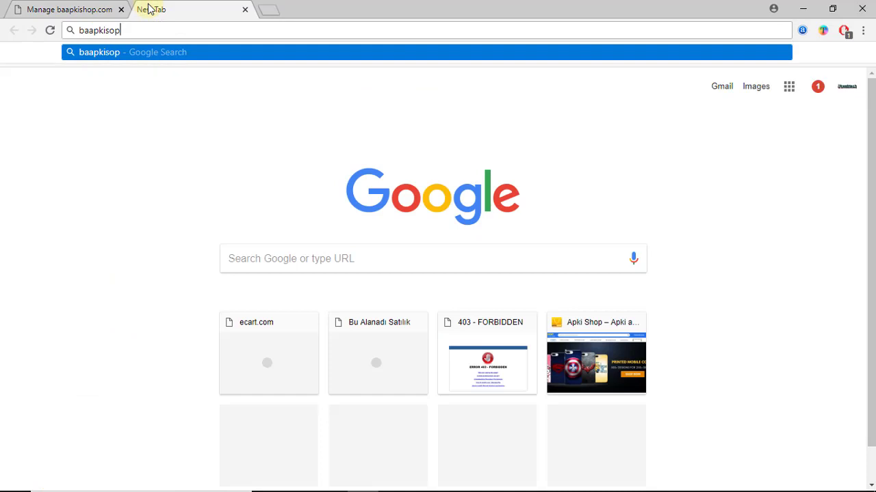
{"action": "type", "text": "hop.com"}
{"action": "key", "text": "Return"}
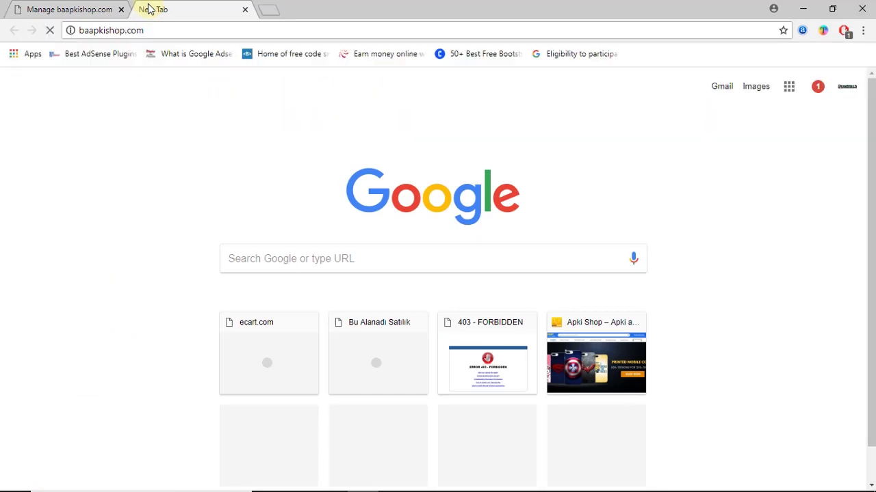
{"action": "left_click", "coordinate": [205, 32]}
{"action": "key", "text": "Return"}
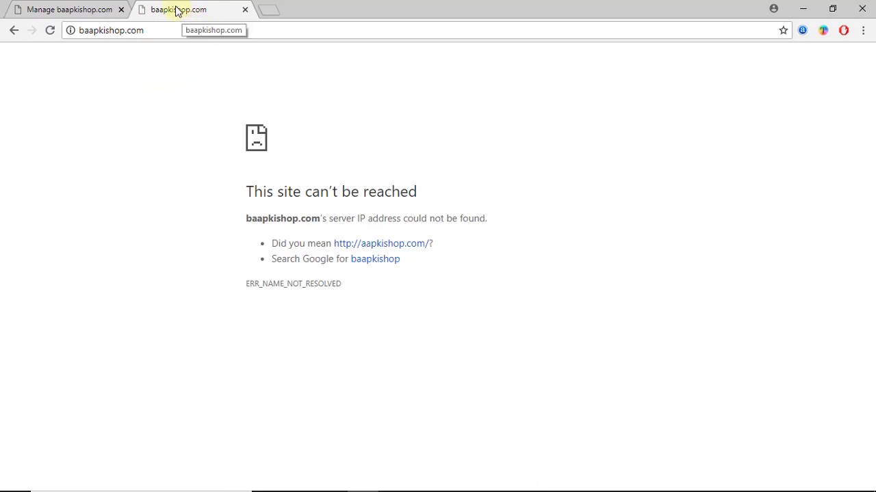
Close the baapkishop.com tab and the browser window to return to the desktop.
{"action": "left_click", "coordinate": [87, 9]}
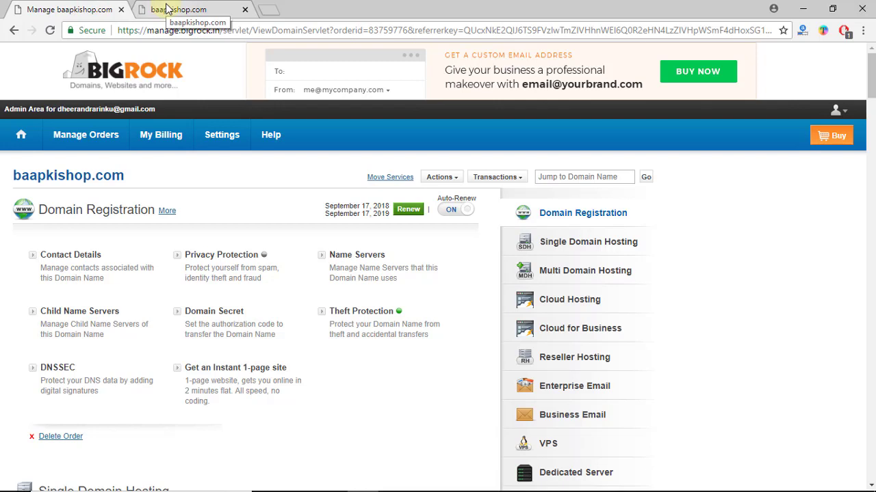
{"action": "left_click", "coordinate": [168, 9]}
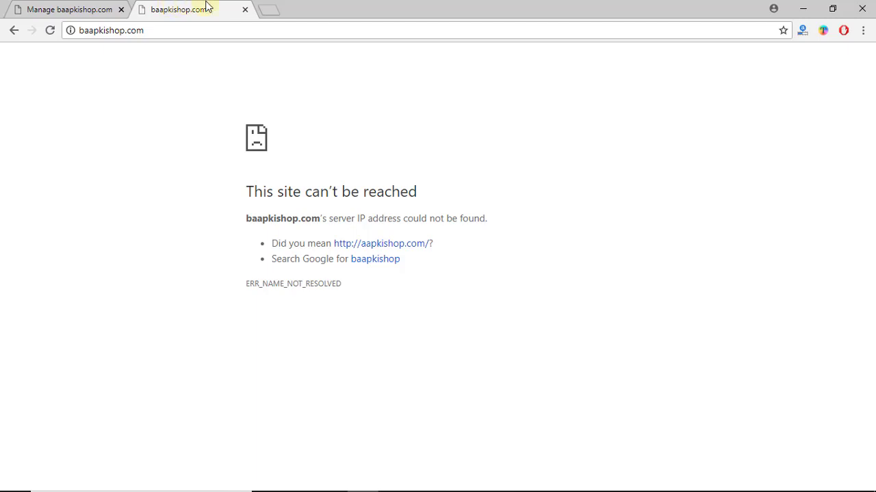
{"action": "left_click", "coordinate": [245, 9]}
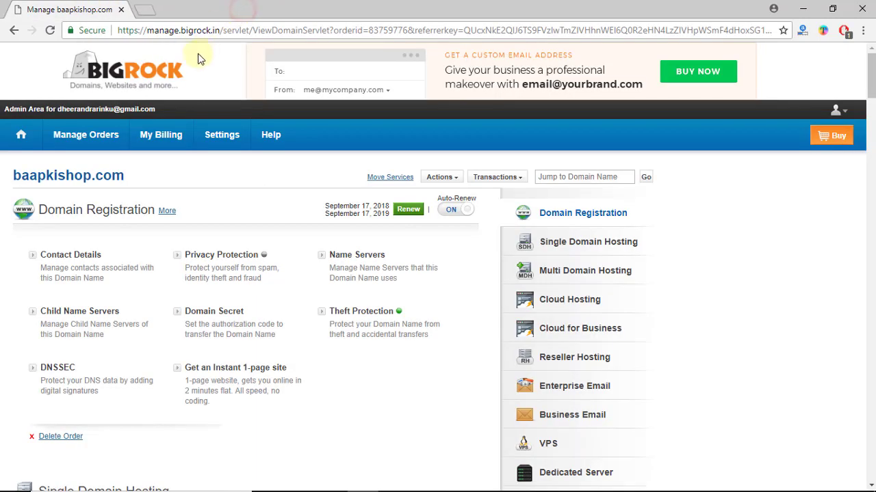
{"action": "mouse_move", "coordinate": [221, 135]}
{"action": "left_click", "coordinate": [863, 9]}
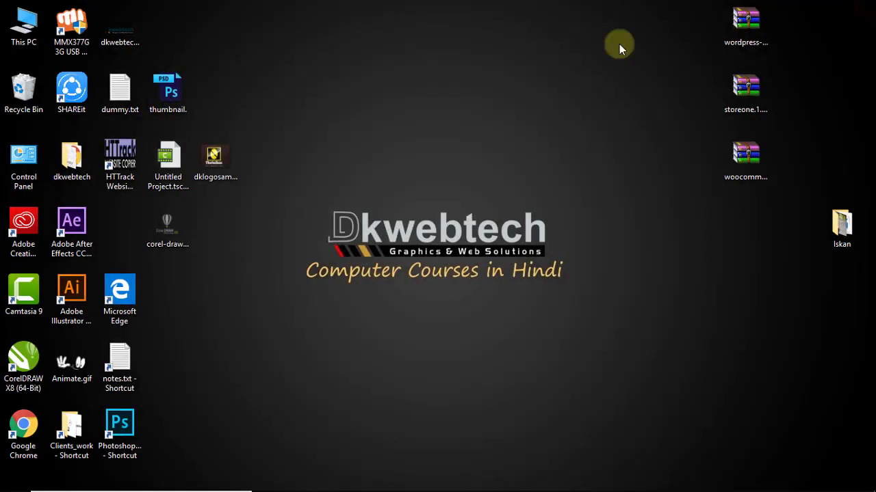
{"action": "right_click", "coordinate": [525, 59]}
{"action": "right_click", "coordinate": [551, 97]}
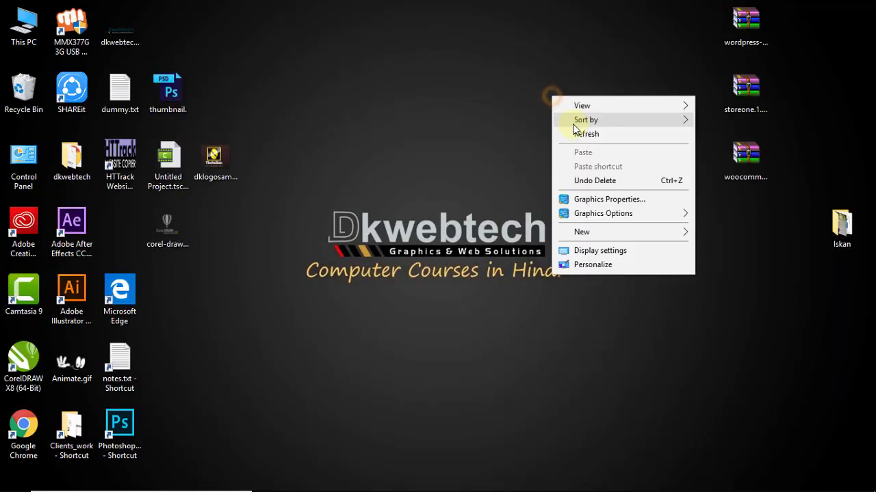
{"action": "right_click", "coordinate": [578, 135]}
{"action": "left_click", "coordinate": [616, 169]}
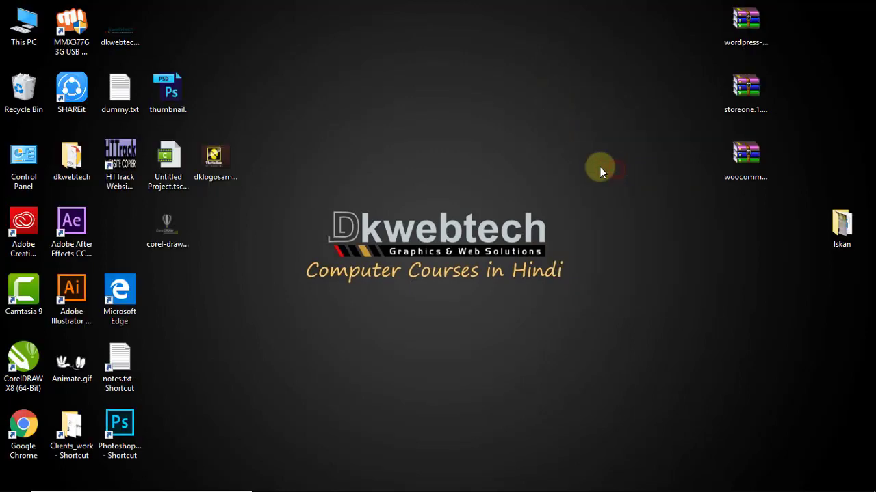
Review the wordpress-4.9.8.zip, storeone.1.10.zip and woocommerce.3.4.5.zip archives on the desktop, leaving none selected.
{"action": "left_click", "coordinate": [751, 23]}
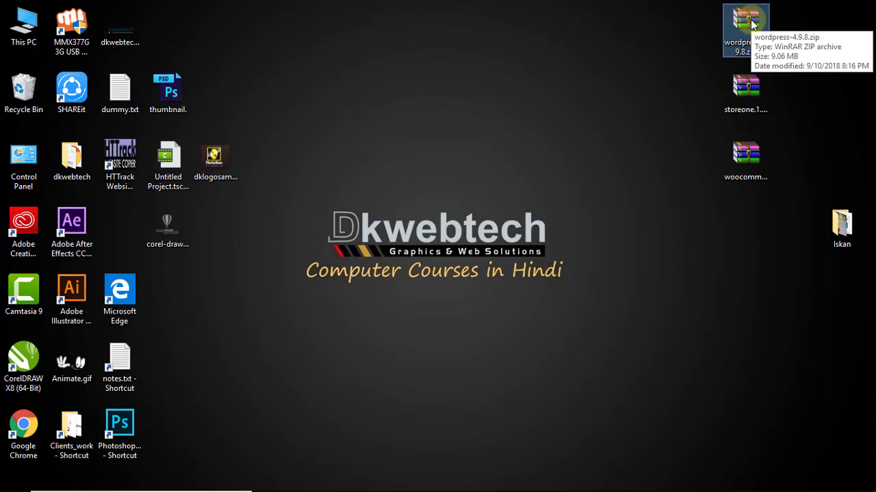
{"action": "left_click", "coordinate": [746, 91]}
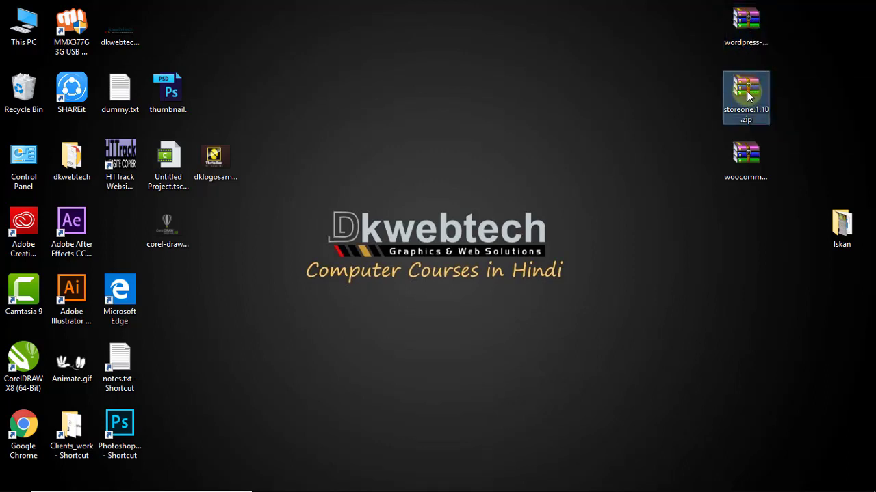
{"action": "left_click", "coordinate": [739, 162]}
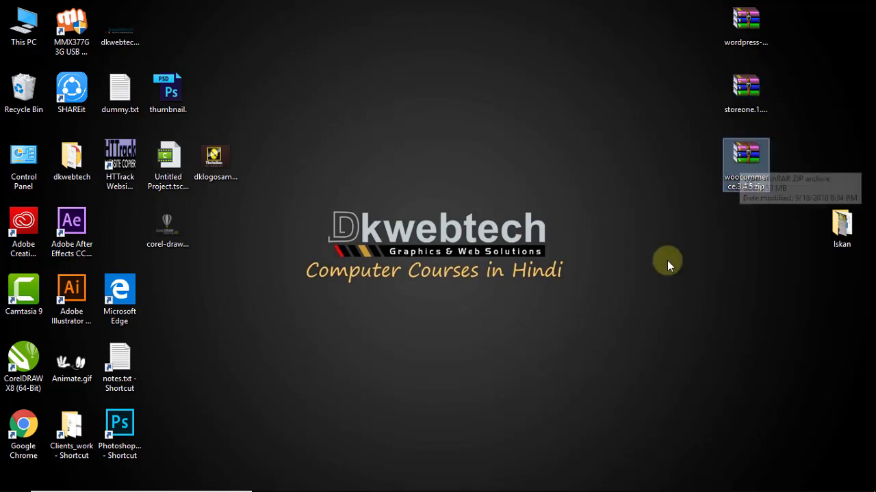
{"action": "left_click_drag", "start_coordinate": [666, 261], "coordinate": [620, 77]}
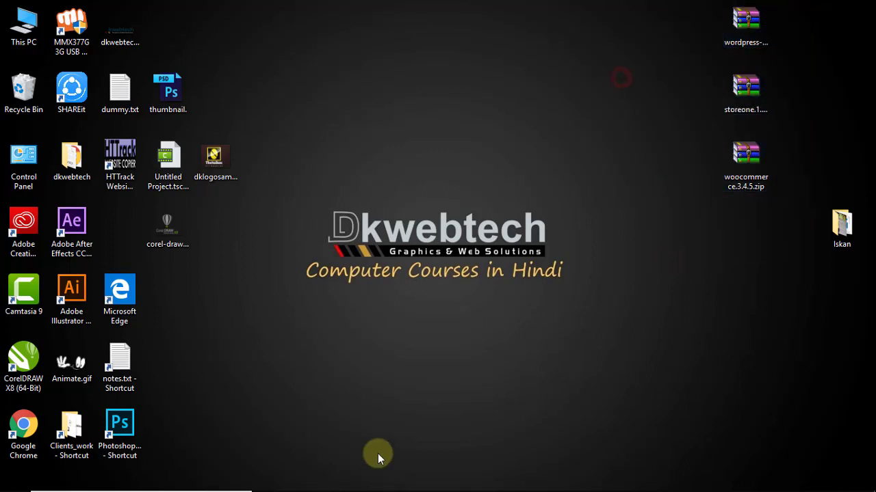